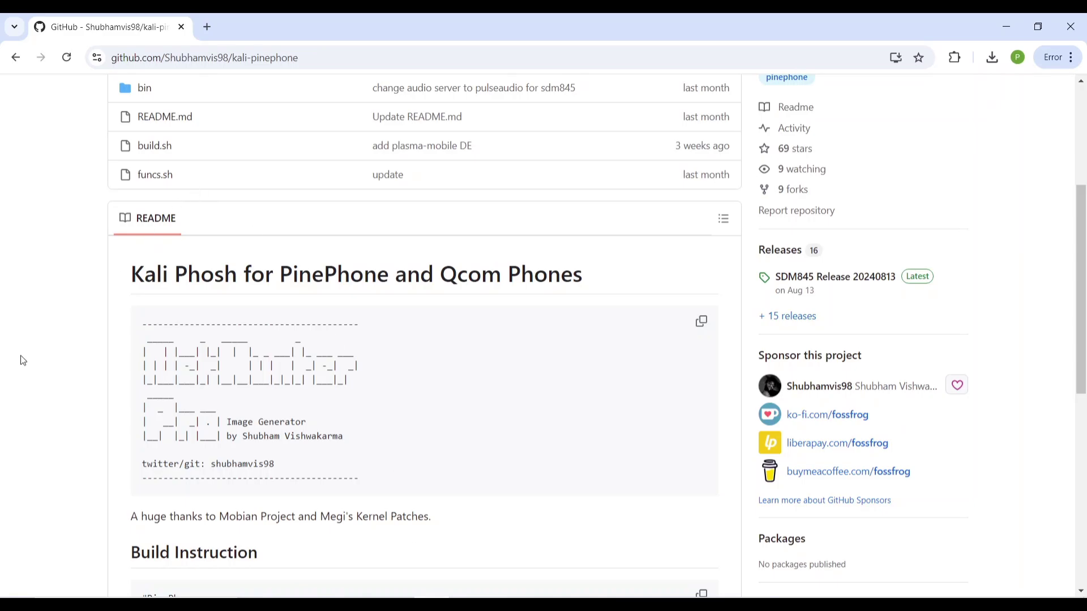
pyautogui.scroll(1, 22, 363)
pyautogui.scroll(2, 23, 362)
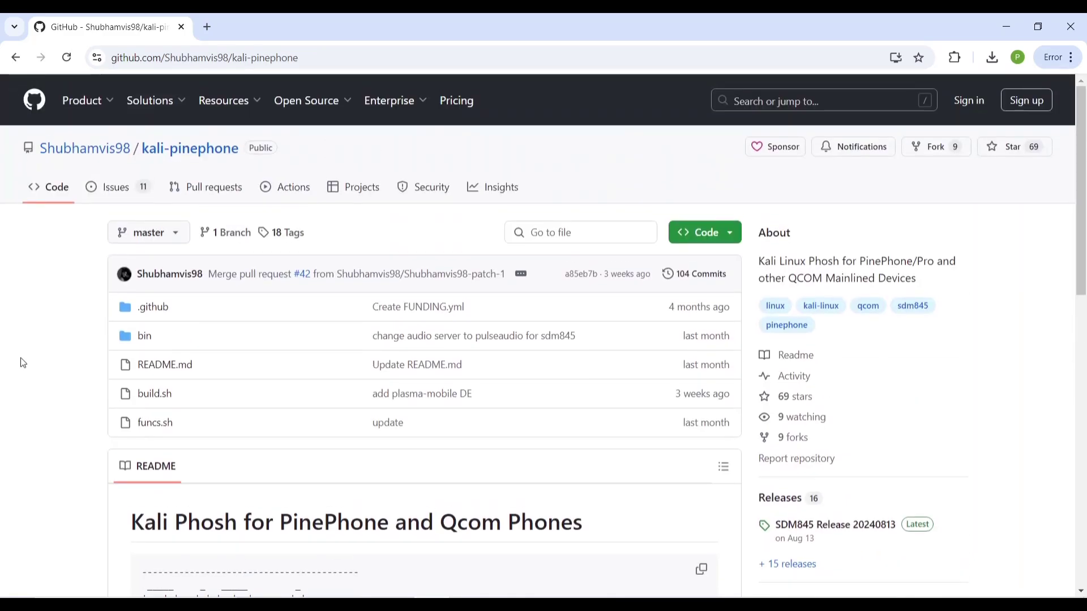
pyautogui.scroll(-3, 22, 363)
pyautogui.scroll(-3, 22, 363)
pyautogui.scroll(-1, 22, 363)
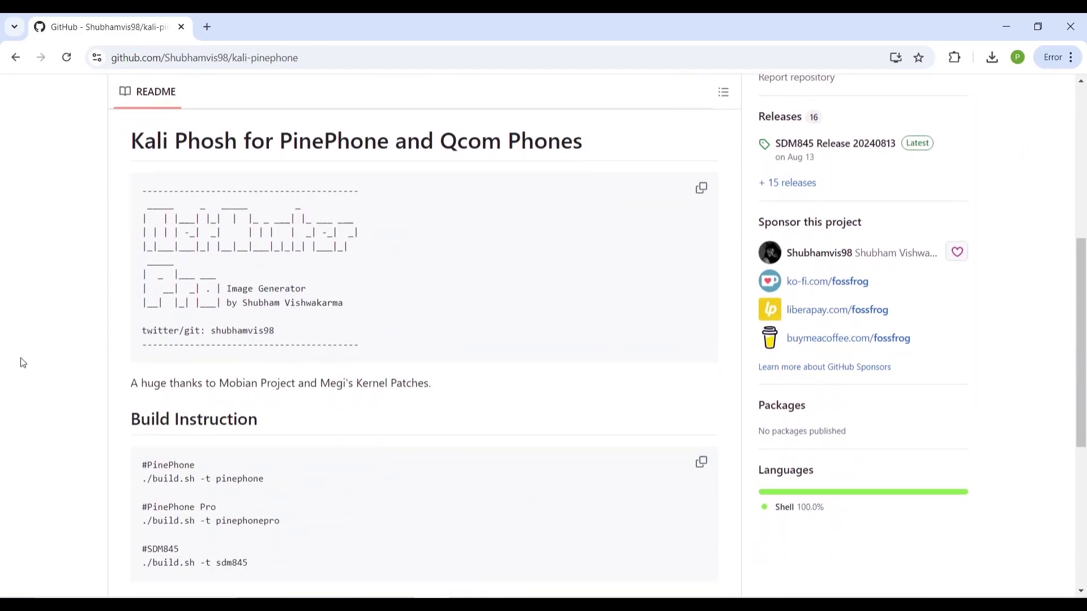
pyautogui.scroll(-1, 21, 362)
pyautogui.scroll(-1, 20, 363)
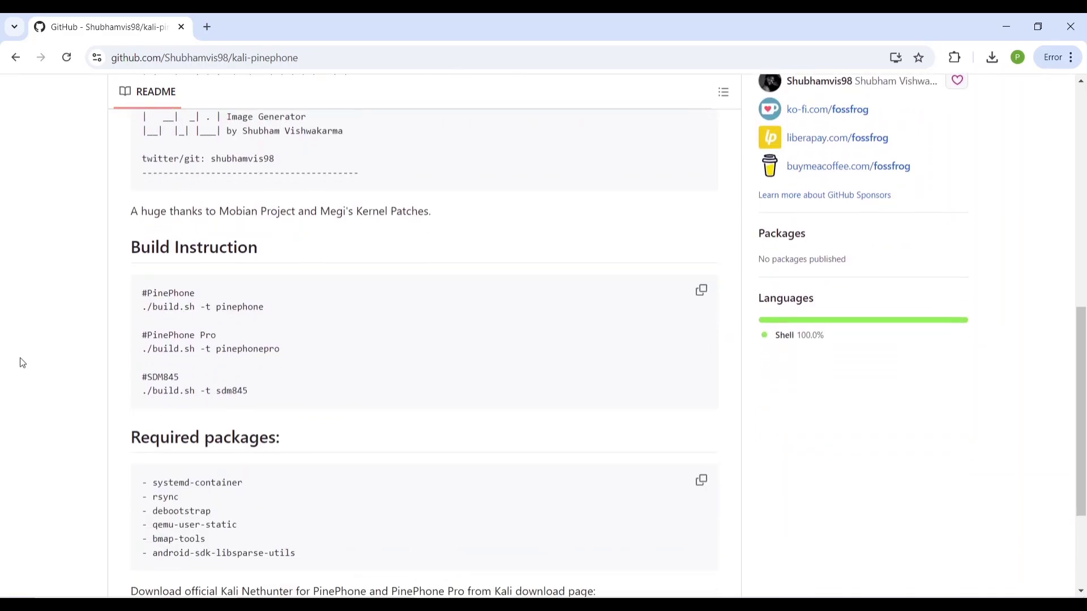
pyautogui.scroll(-1, 21, 363)
pyautogui.scroll(-1, 20, 357)
pyautogui.scroll(-1, 20, 357)
pyautogui.scroll(2, 19, 357)
pyautogui.scroll(3, 20, 358)
pyautogui.scroll(5, 19, 358)
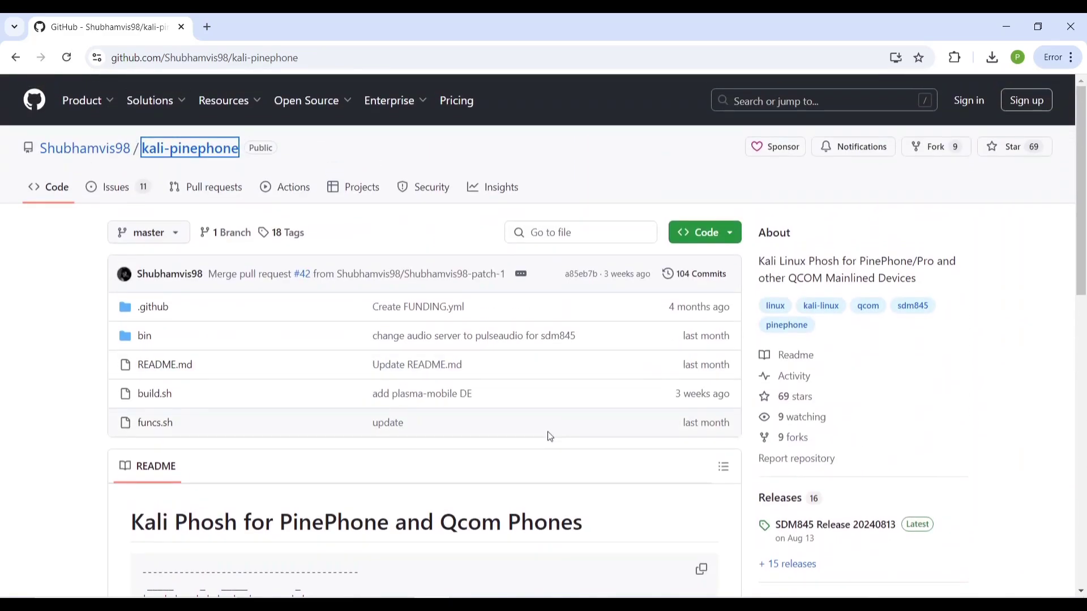
# View the SDM845 Release 20240813 page and its list of supported devices.
pyautogui.click(855, 531)
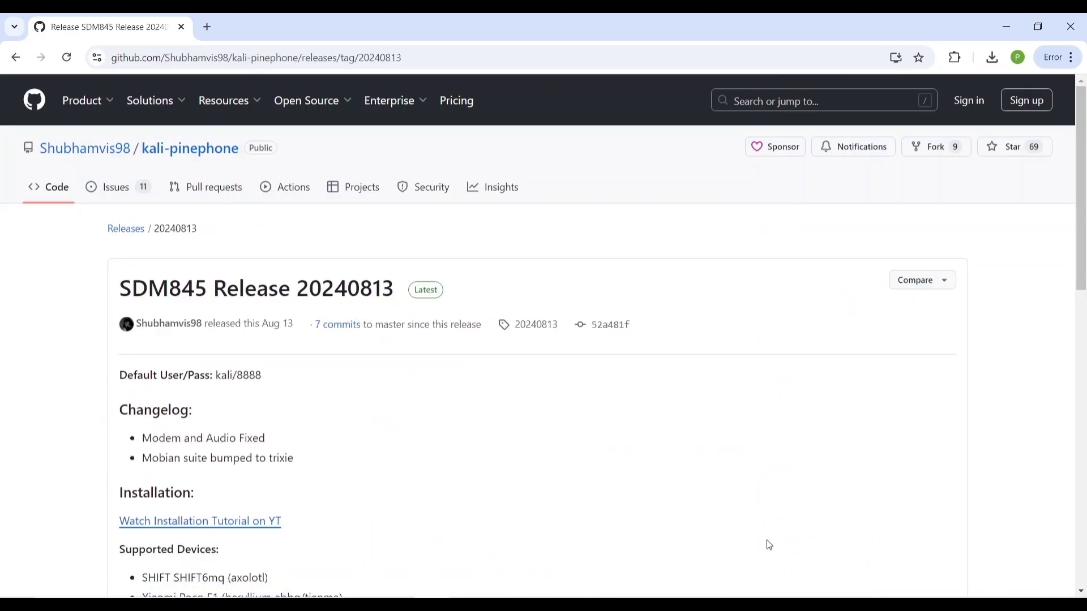
pyautogui.scroll(-4, 472, 517)
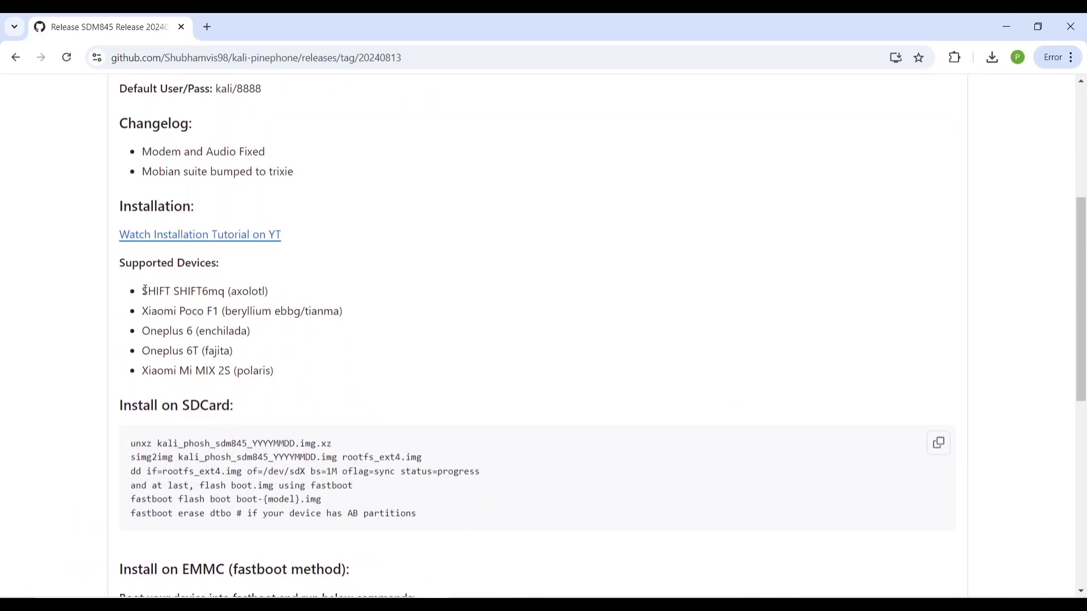
pyautogui.moveTo(142, 292); pyautogui.dragTo(250, 370)
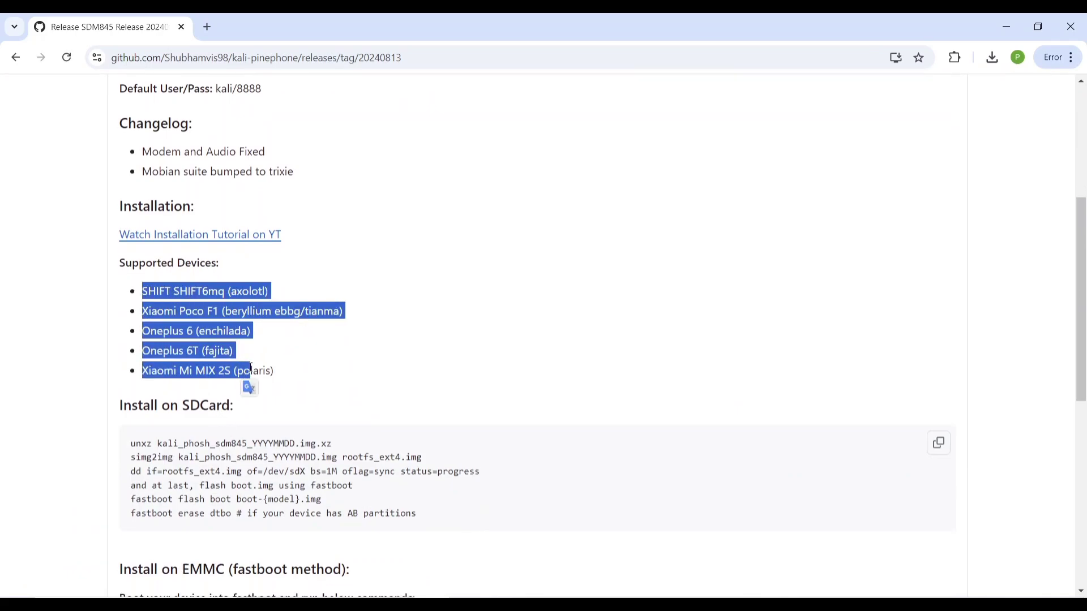
pyautogui.click(251, 370)
pyautogui.scroll(-3, 250, 366)
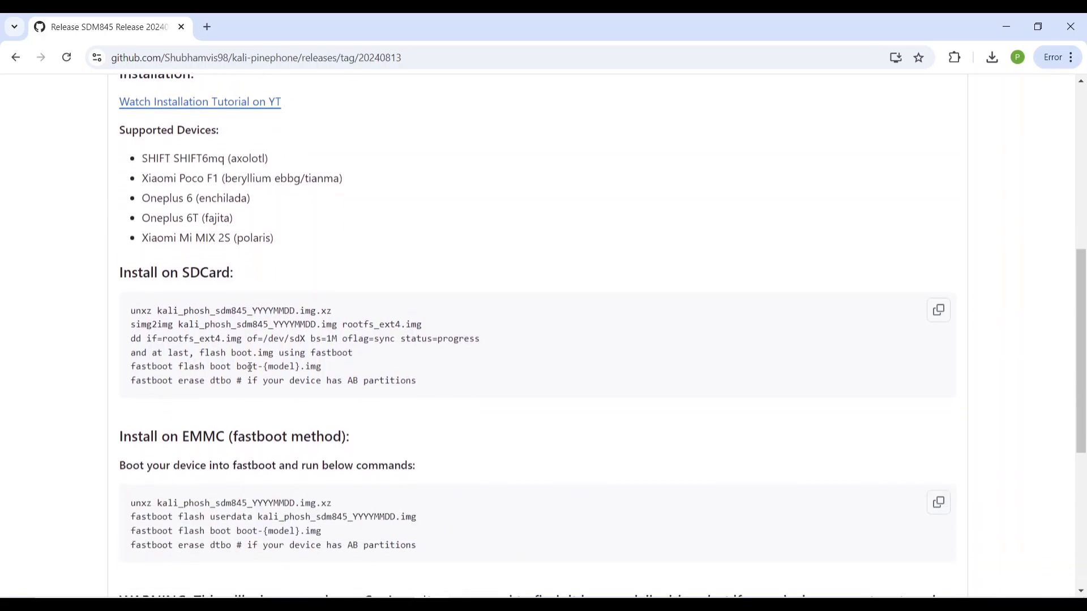
pyautogui.scroll(-3, 251, 367)
pyautogui.scroll(-1, 249, 367)
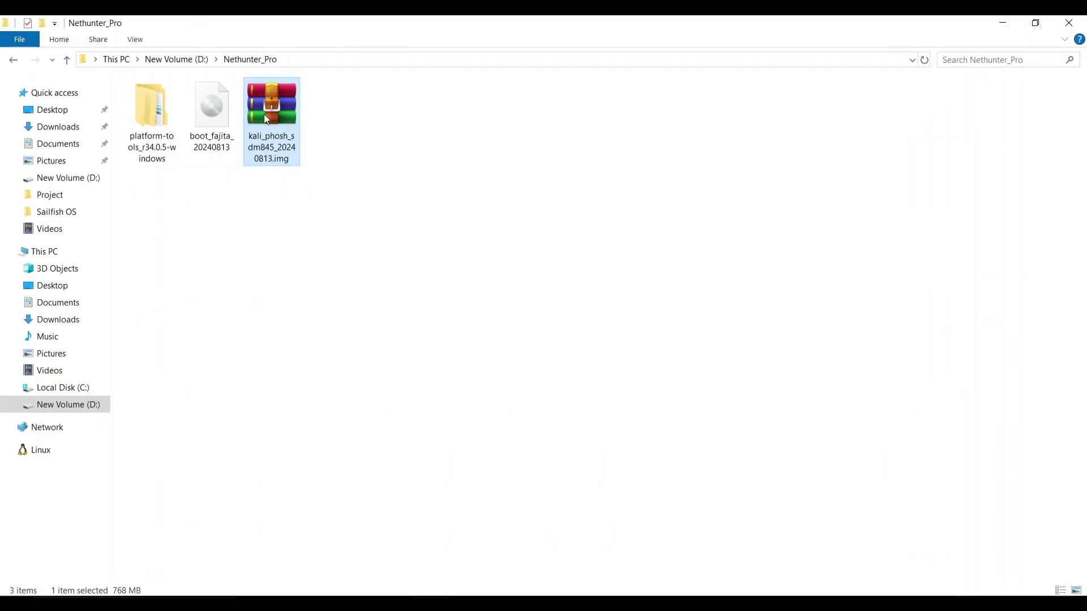
# Inspect the kali_phosh_sdm845_20240813 .img.xz archive in WinRAR and close it.
pyautogui.doubleClick(265, 114)
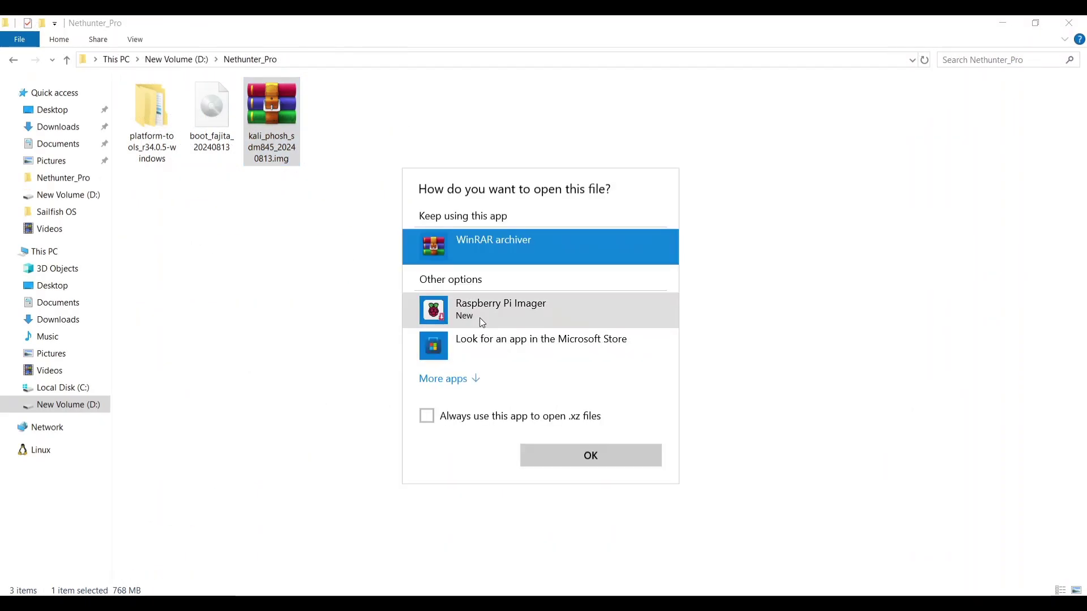
pyautogui.doubleClick(472, 239)
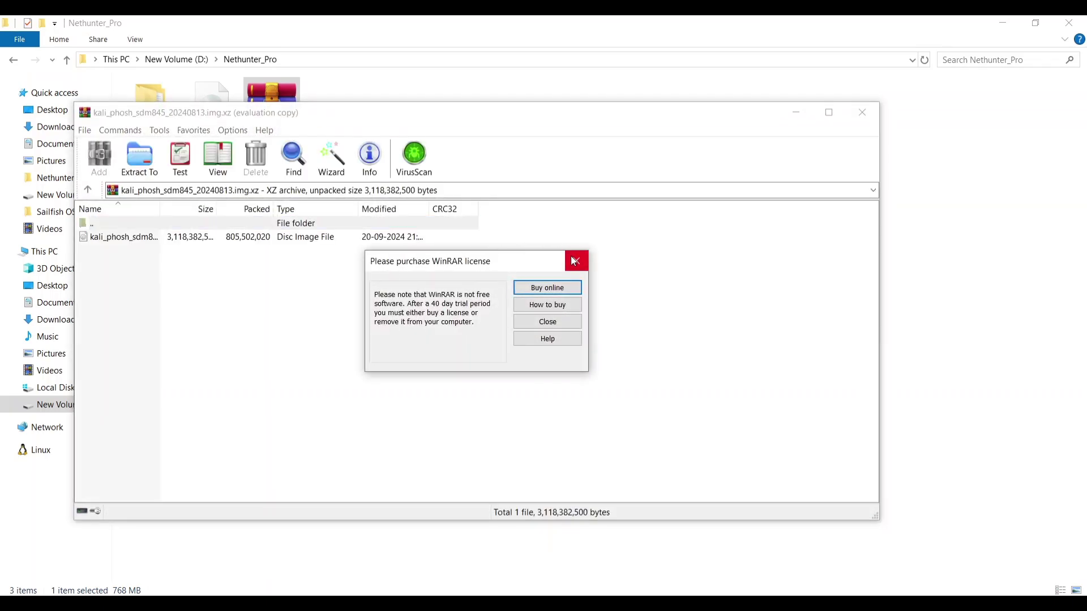
pyautogui.click(576, 261)
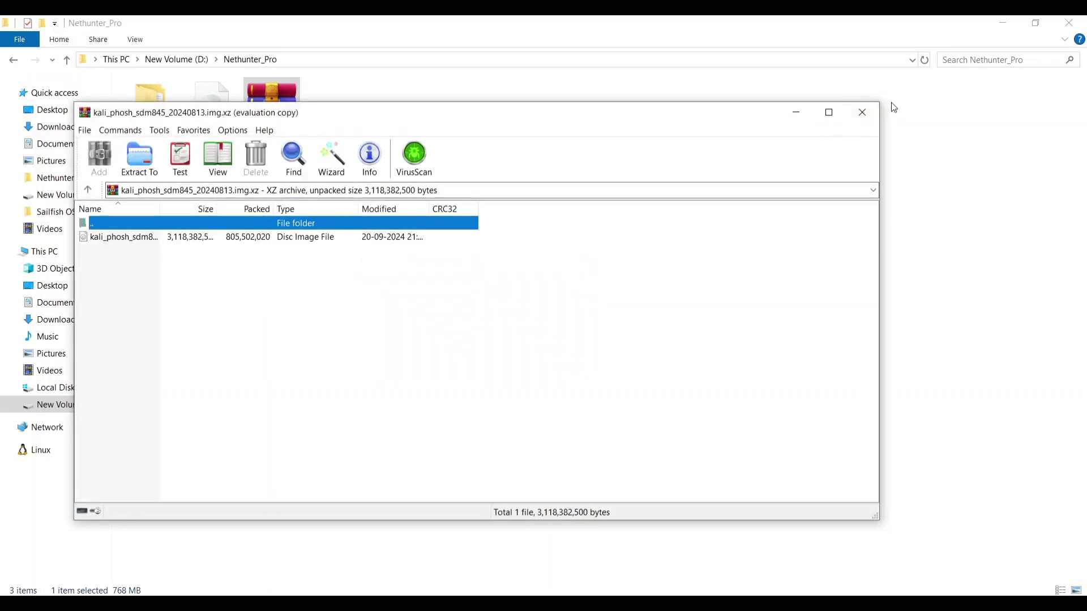
pyautogui.click(862, 112)
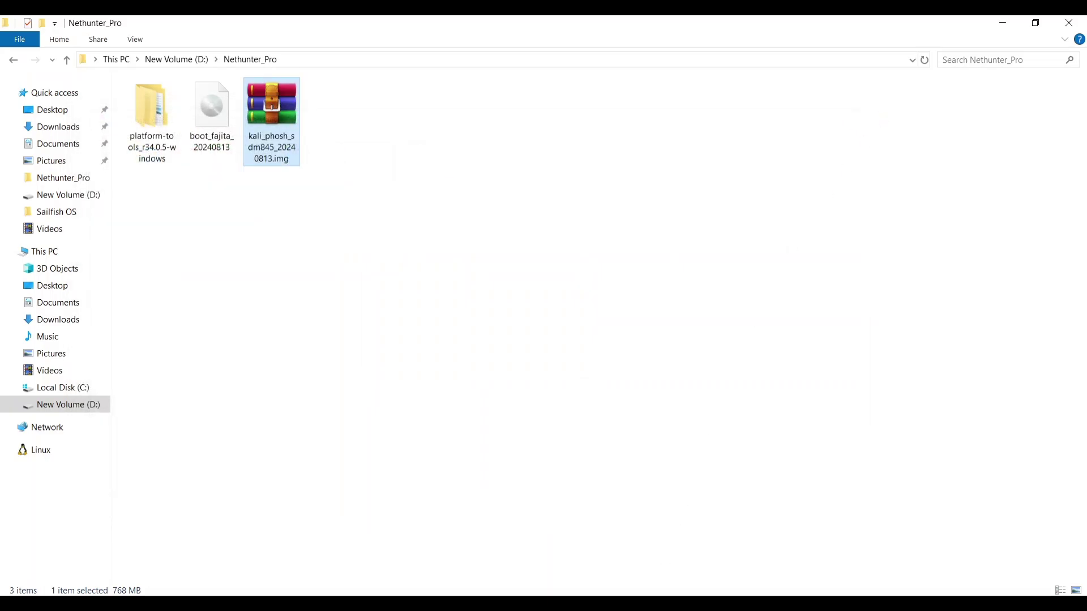
# Extract the image archive into the Nethunter_Pro folder via Extract Here.
pyautogui.rightClick(276, 178)
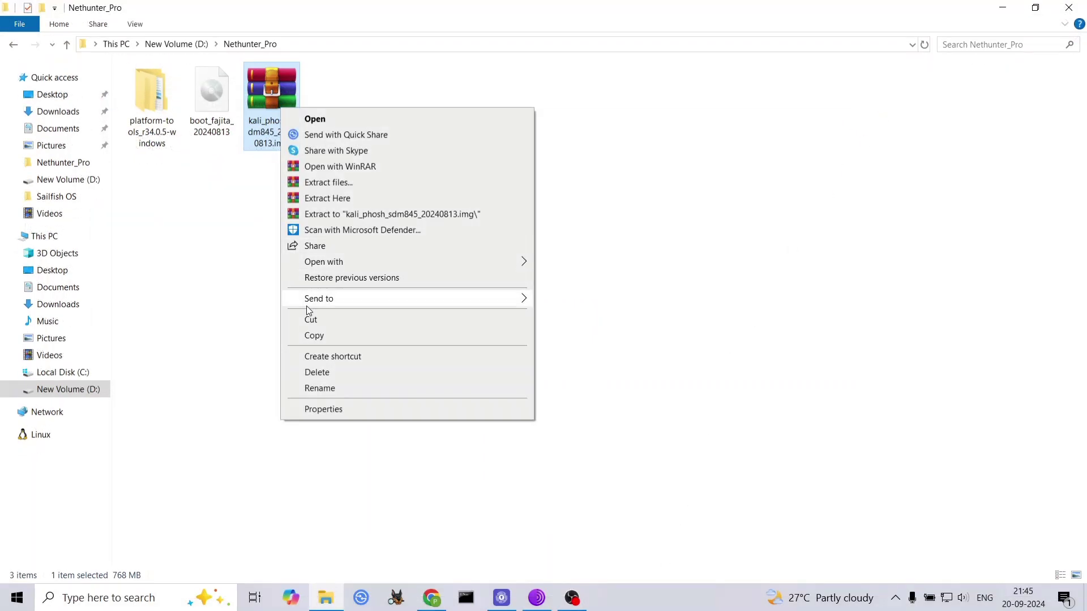
pyautogui.click(338, 202)
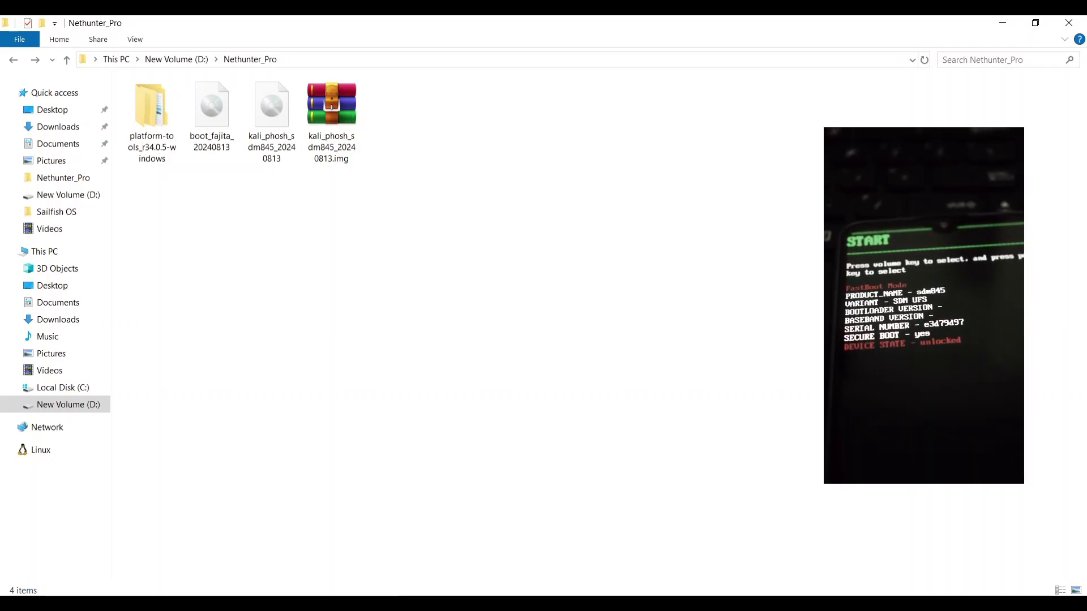
# Run fastboot flash userdata with the extracted kali_phosh_sdm845_20240813.img path dragged in.
pyautogui.hotkey('alt', 'Tab')
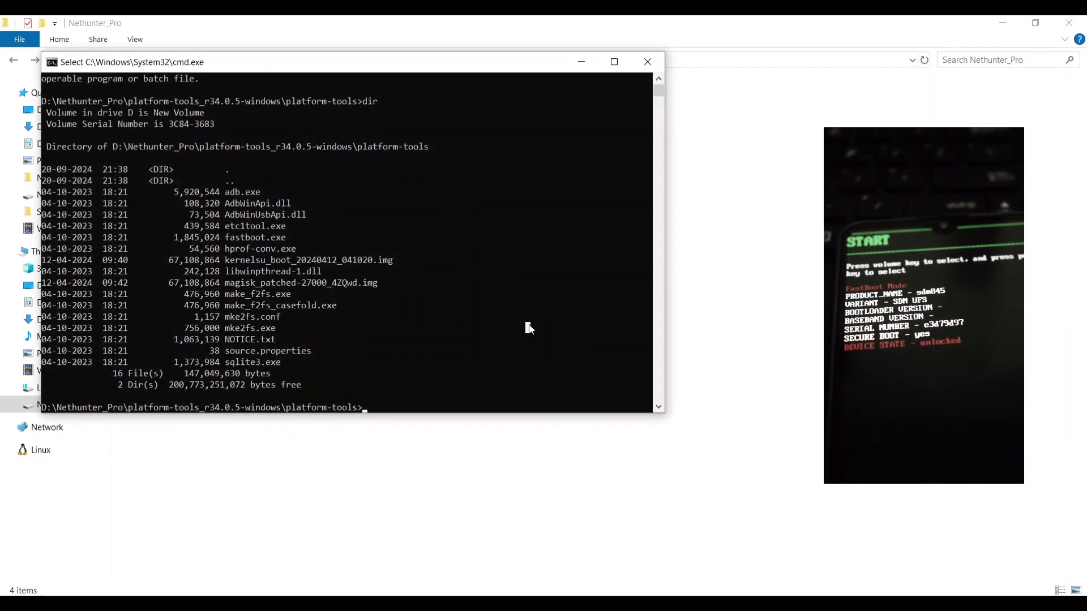
pyautogui.write('fa')
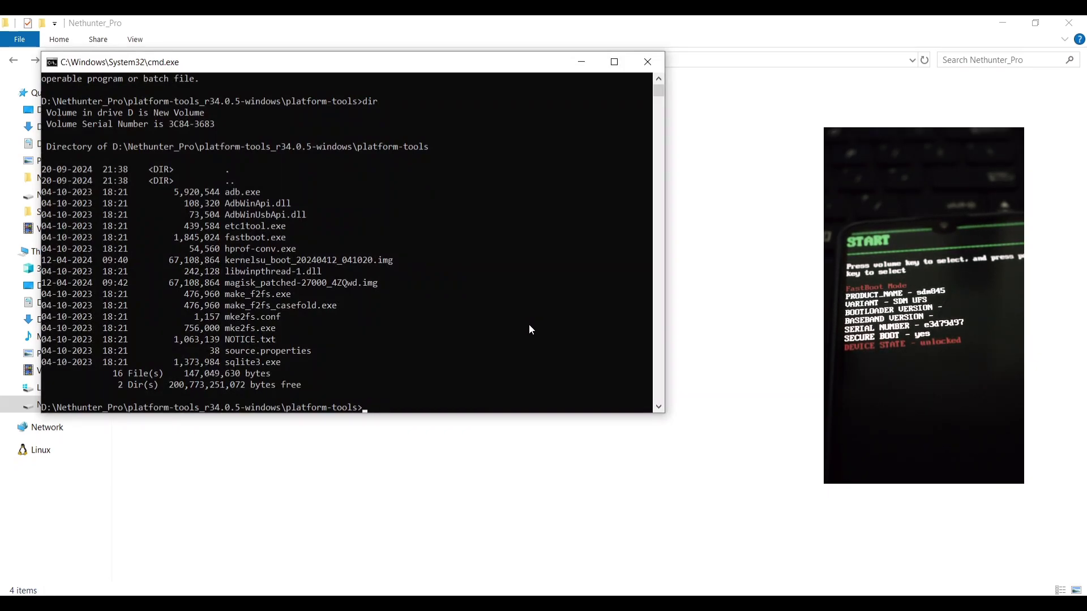
pyautogui.write('stboot flash userdata')
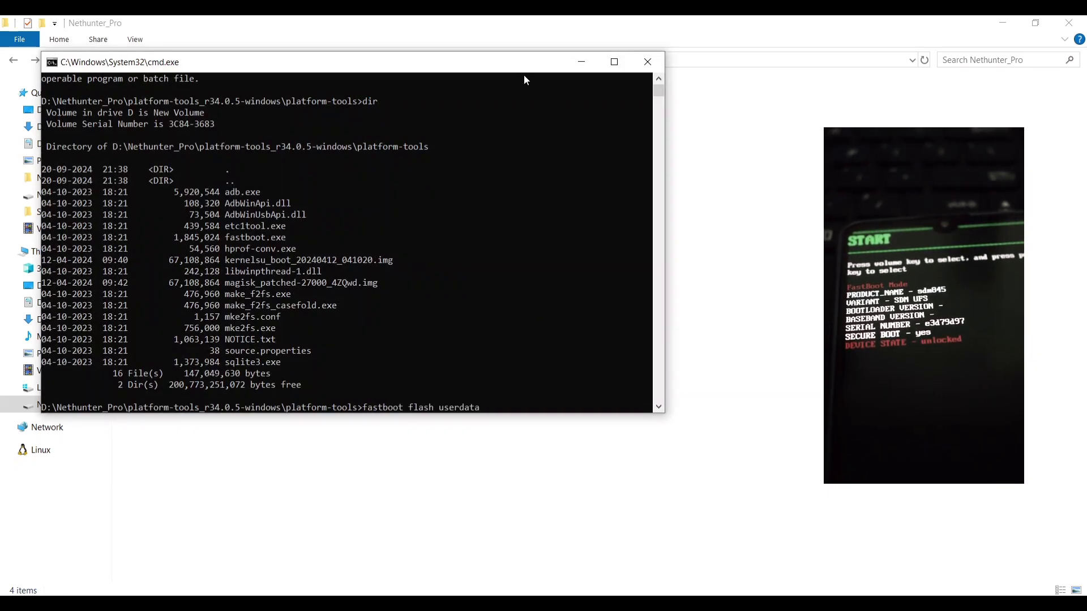
pyautogui.moveTo(519, 63); pyautogui.dragTo(607, 176)
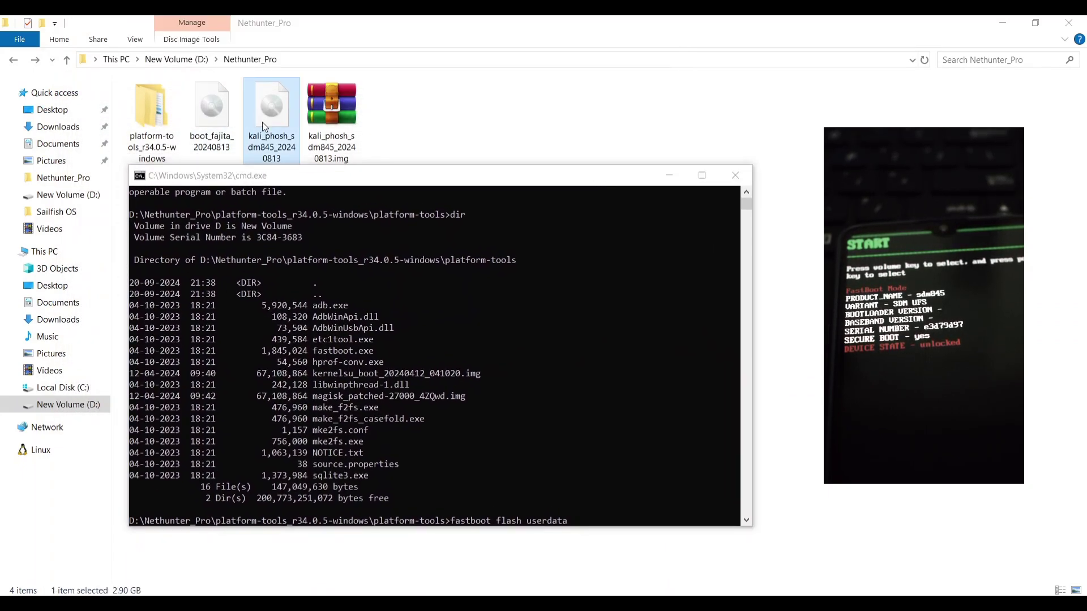
pyautogui.moveTo(257, 115); pyautogui.dragTo(654, 467)
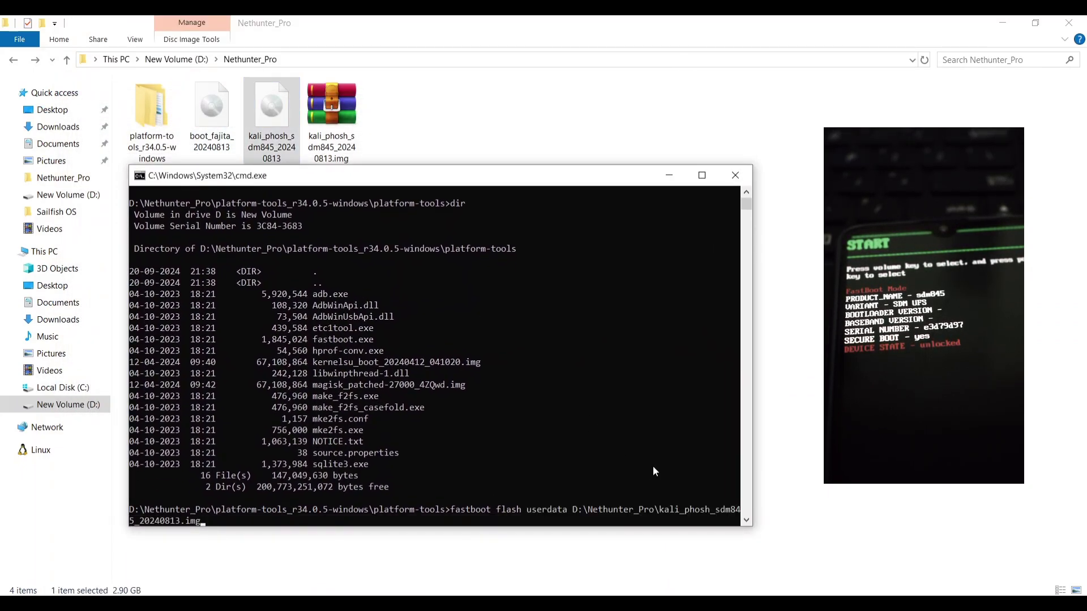
pyautogui.press('Return')
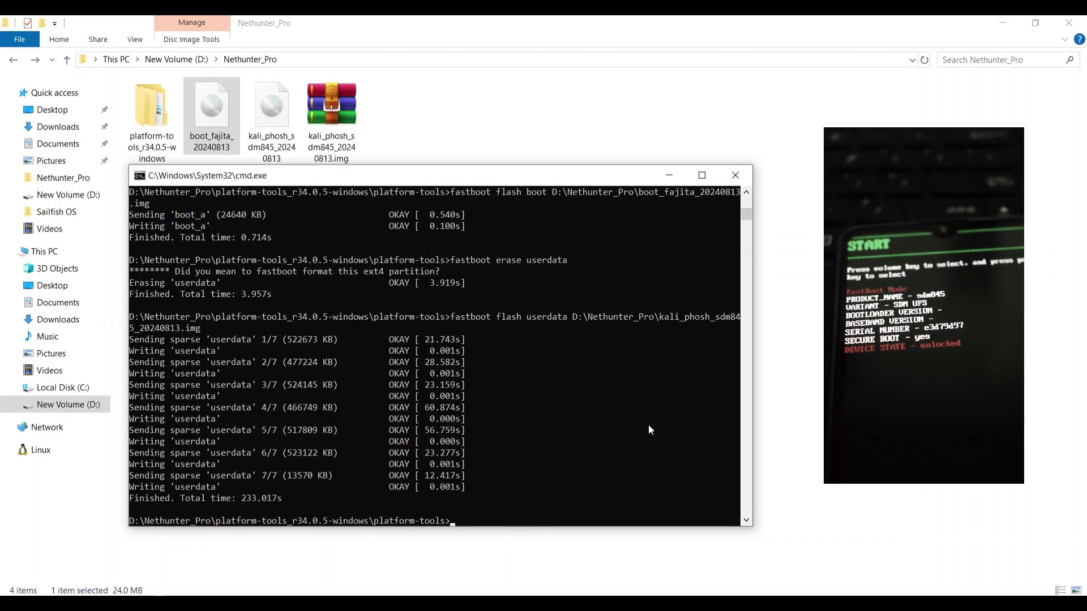
# Rerun the boot flash, clear the screen, and erase the dtbo_a partition with fastboot.
pyautogui.press('Up')
pyautogui.press('Up')
pyautogui.press('Up')
pyautogui.press('Return')
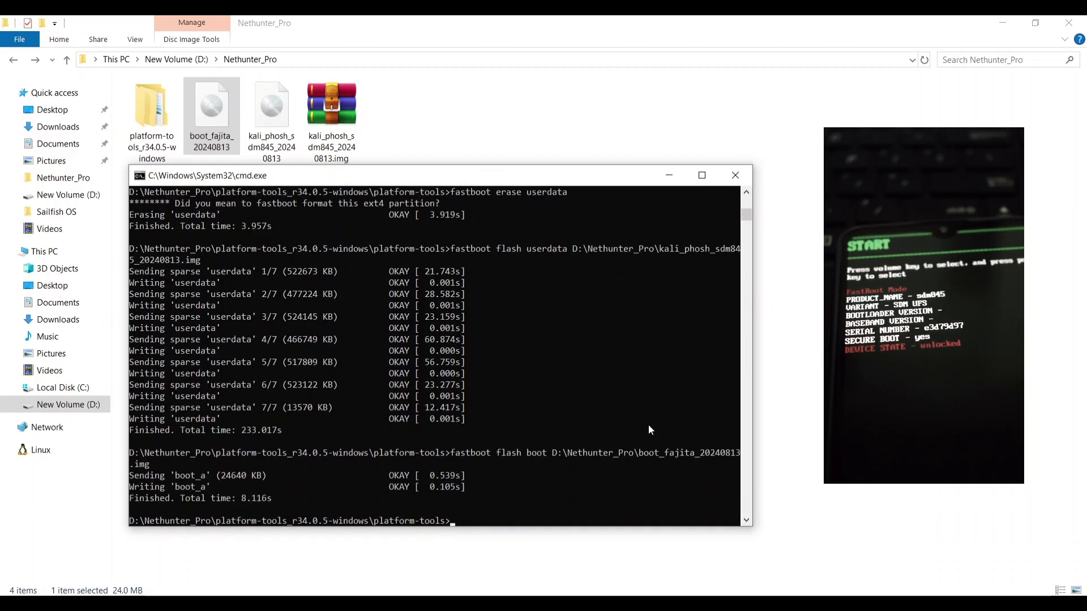
pyautogui.write('cls')
pyautogui.press('Return')
pyautogui.write('fastboot ')
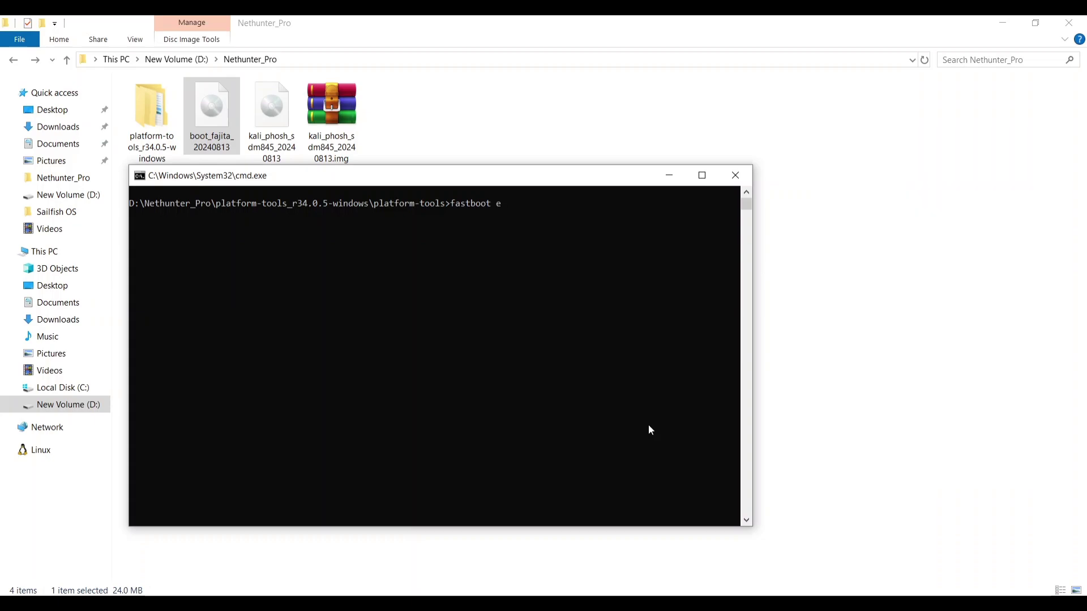
pyautogui.write('erase')
pyautogui.write(' dtbo_')
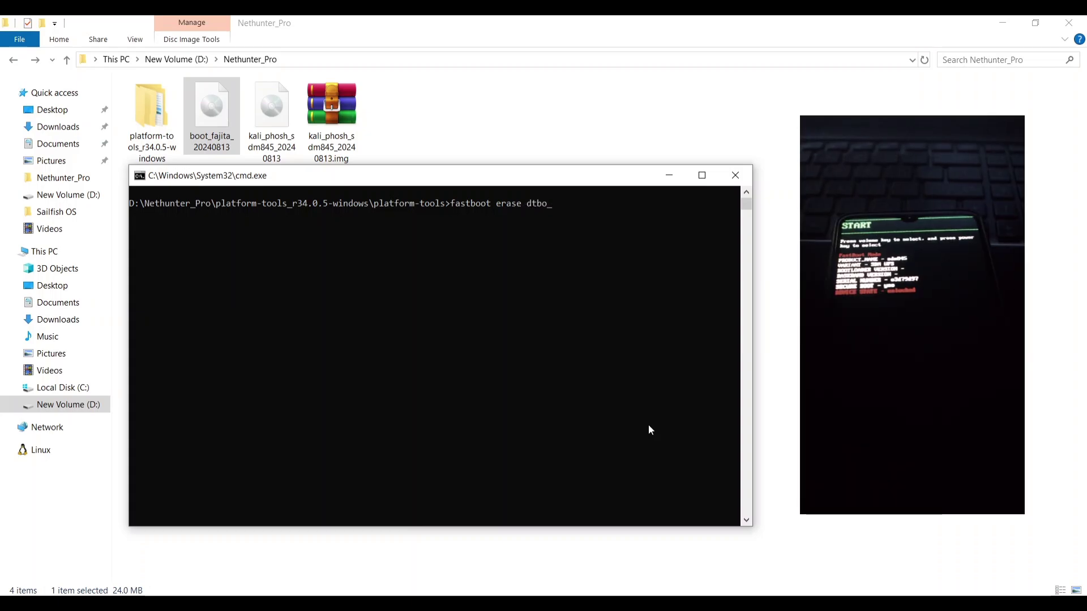
pyautogui.write('a')
pyautogui.press('Return')
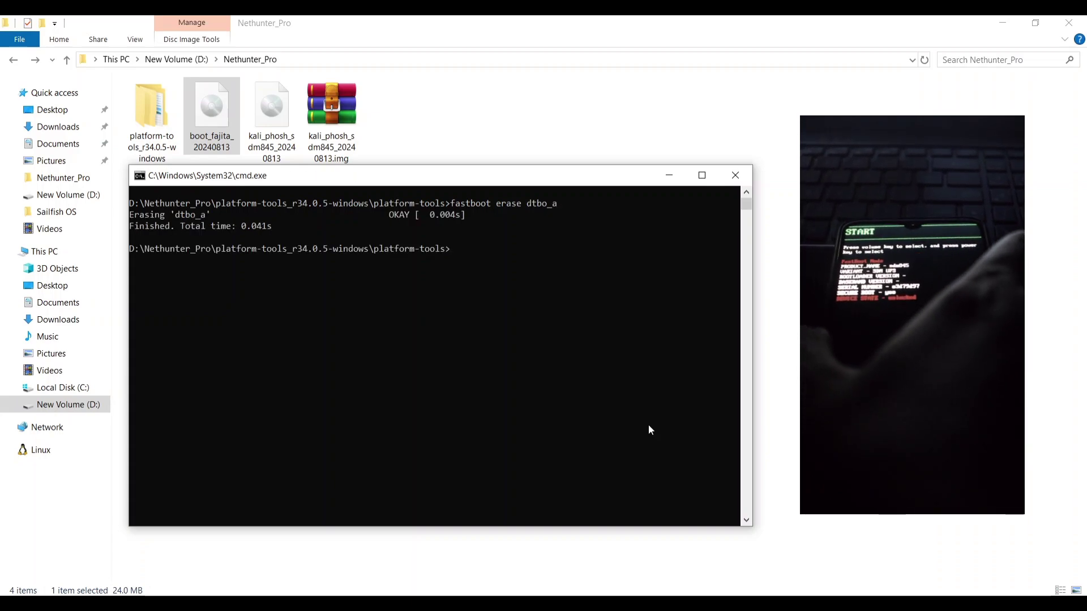